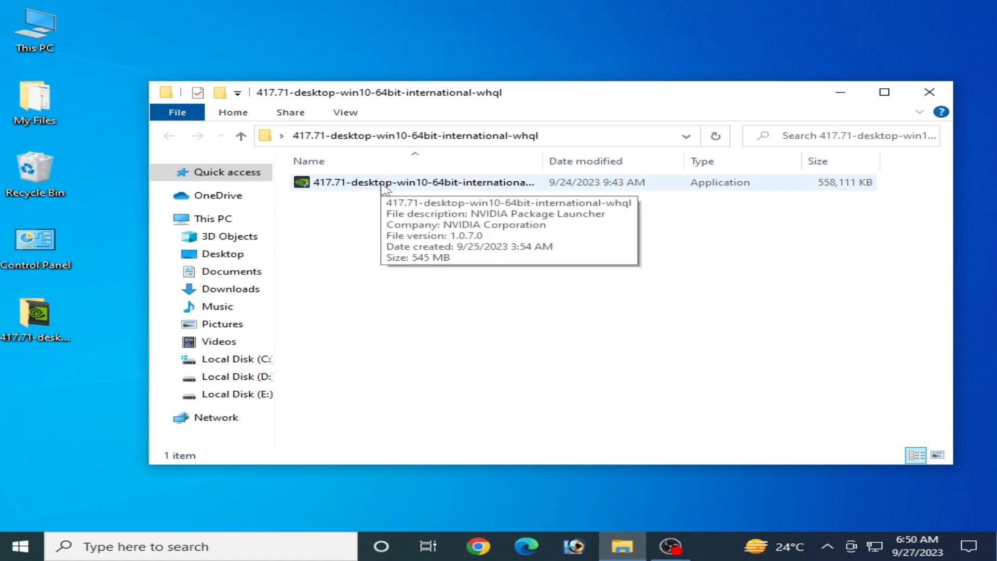
Step: Extract the 417.71 NVIDIA driver .exe with 7-Zip into a same-named folder beside it
{"action": "left_click", "coordinate": [388, 190]}
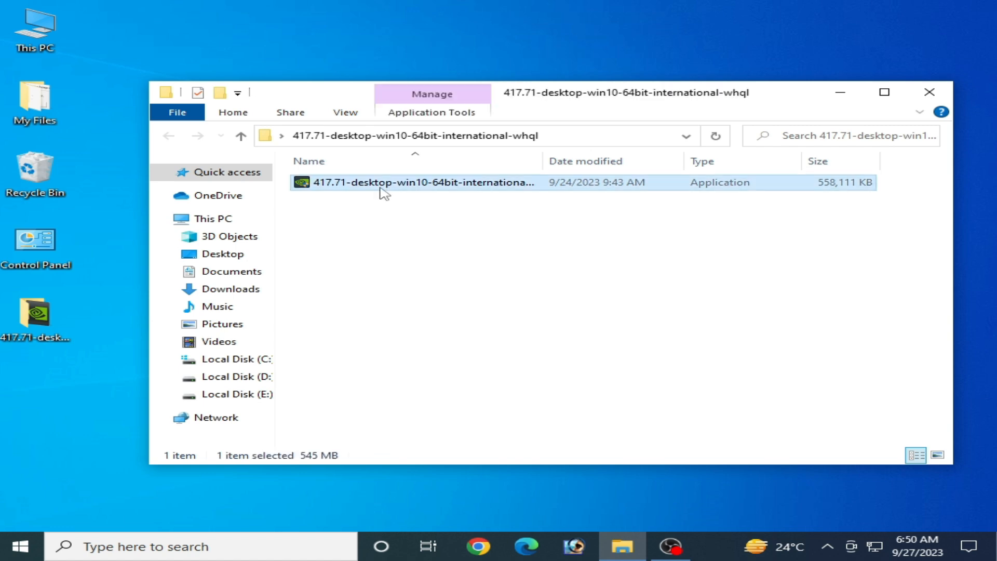
{"action": "right_click", "coordinate": [382, 191]}
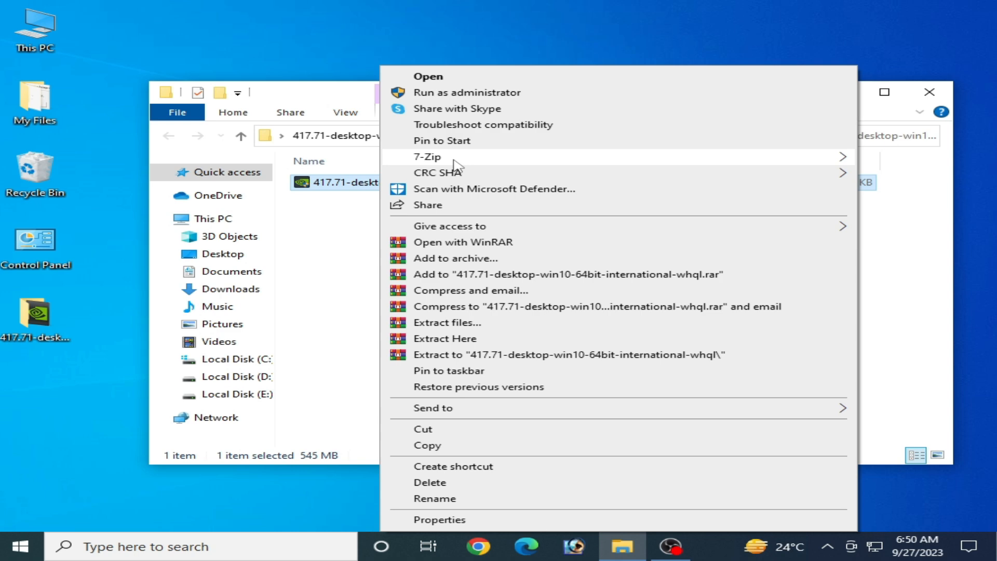
{"action": "mouse_move", "coordinate": [608, 157]}
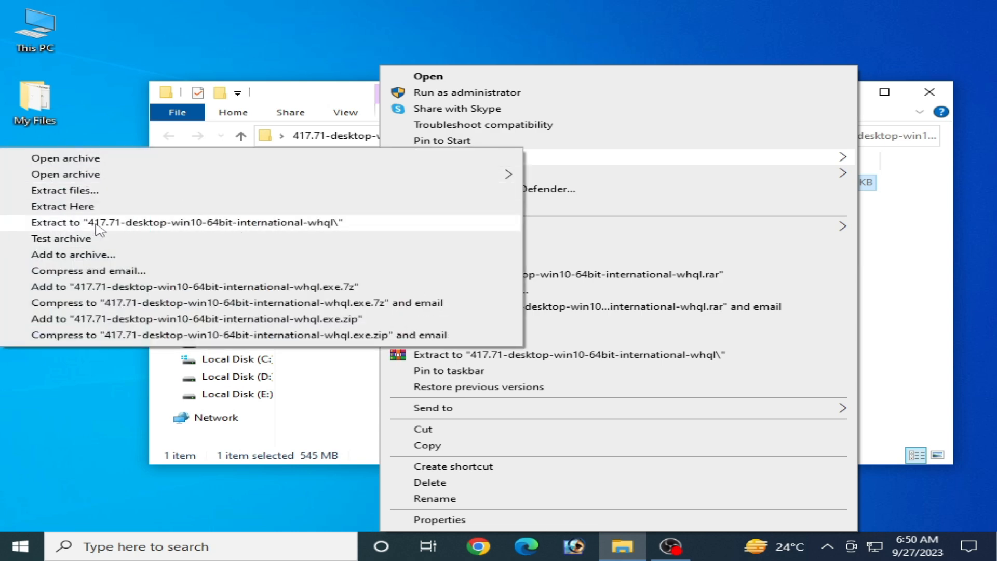
{"action": "left_click", "coordinate": [98, 226]}
{"action": "left_click_drag", "start_coordinate": [571, 208], "coordinate": [592, 230]}
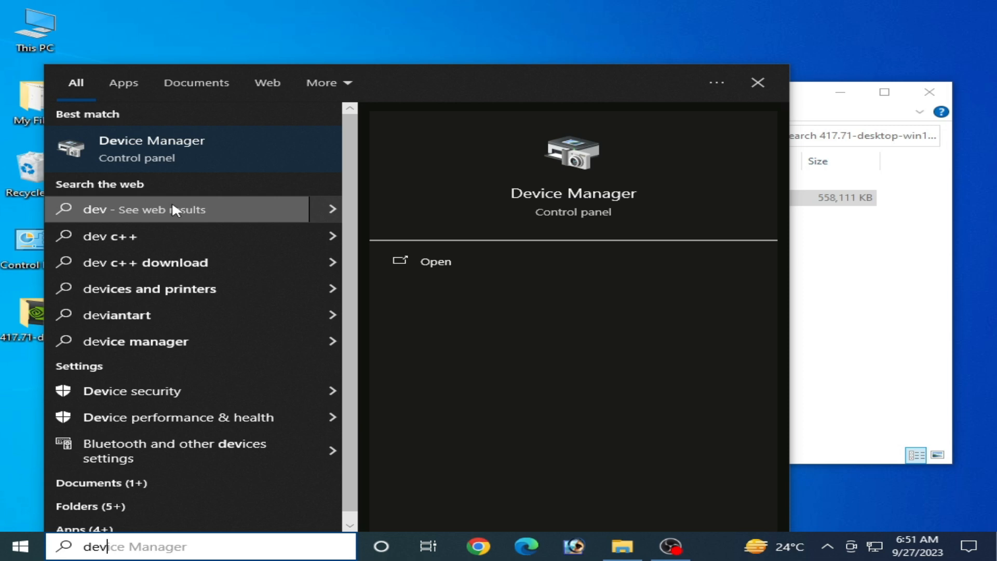
Step: Launch Device Manager and start a 'Browse my computer' driver update for the GeForce GTX 750
{"action": "left_click", "coordinate": [141, 145]}
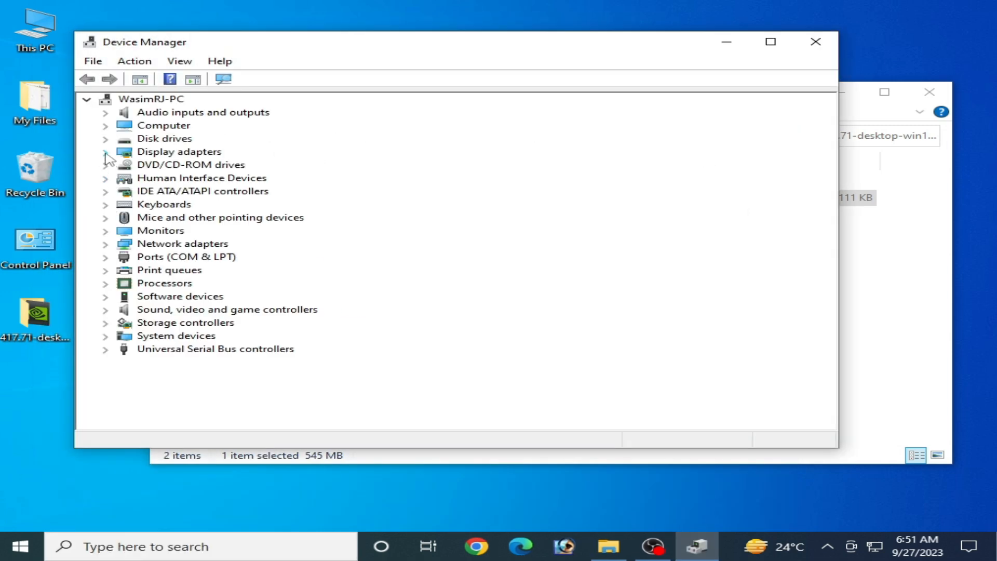
{"action": "left_click", "coordinate": [106, 152]}
{"action": "left_click", "coordinate": [168, 166]}
{"action": "right_click", "coordinate": [172, 165]}
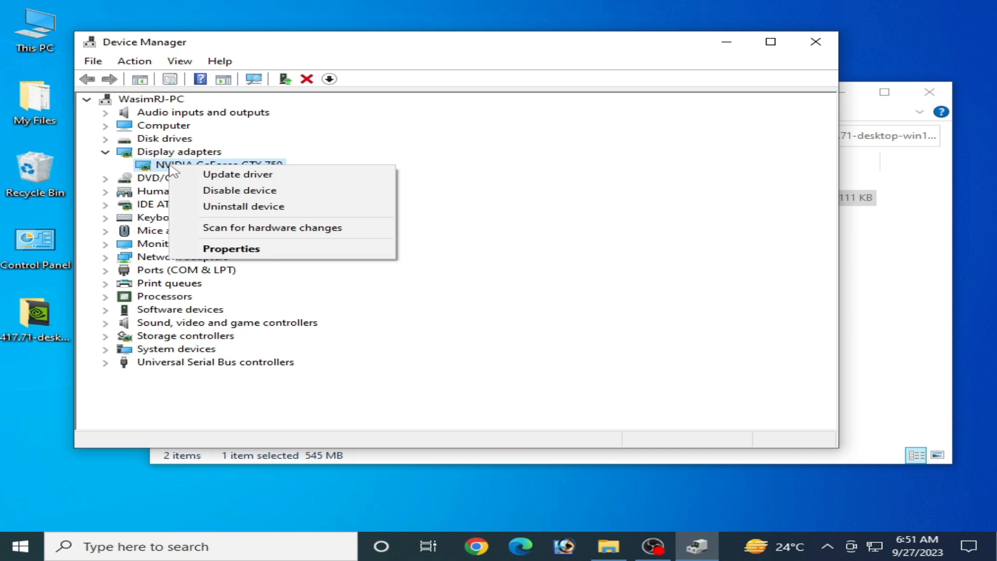
{"action": "left_click", "coordinate": [229, 174]}
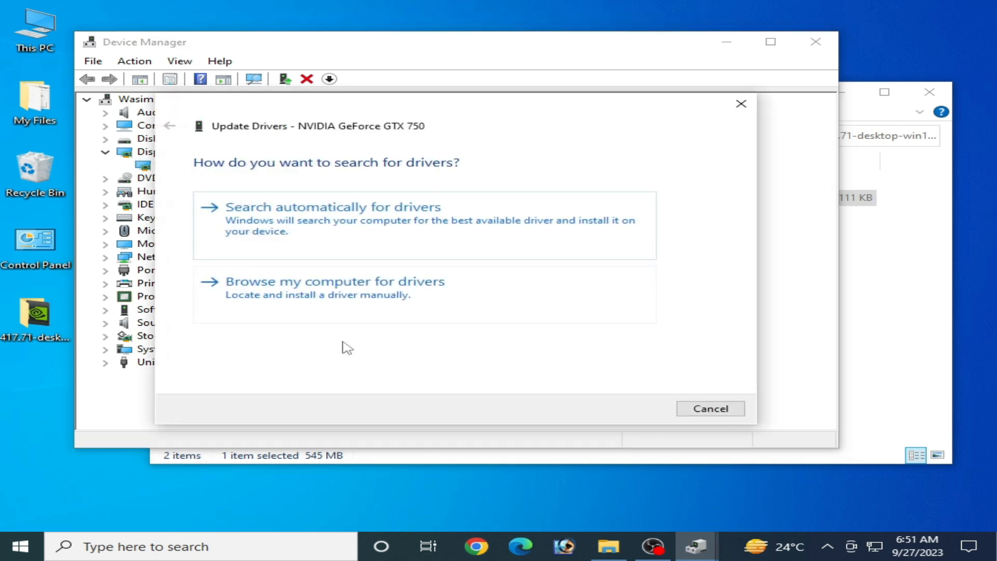
{"action": "left_click", "coordinate": [377, 289]}
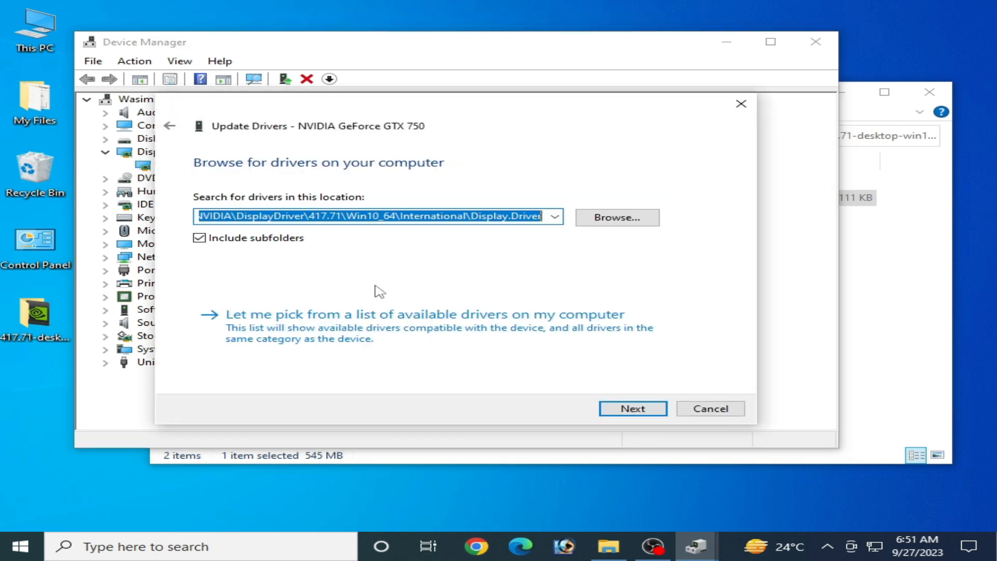
Step: Choose the inner 417.71-desktop-win10-64bit-international-whql folder on the Desktop as the driver search location
{"action": "left_click", "coordinate": [617, 217]}
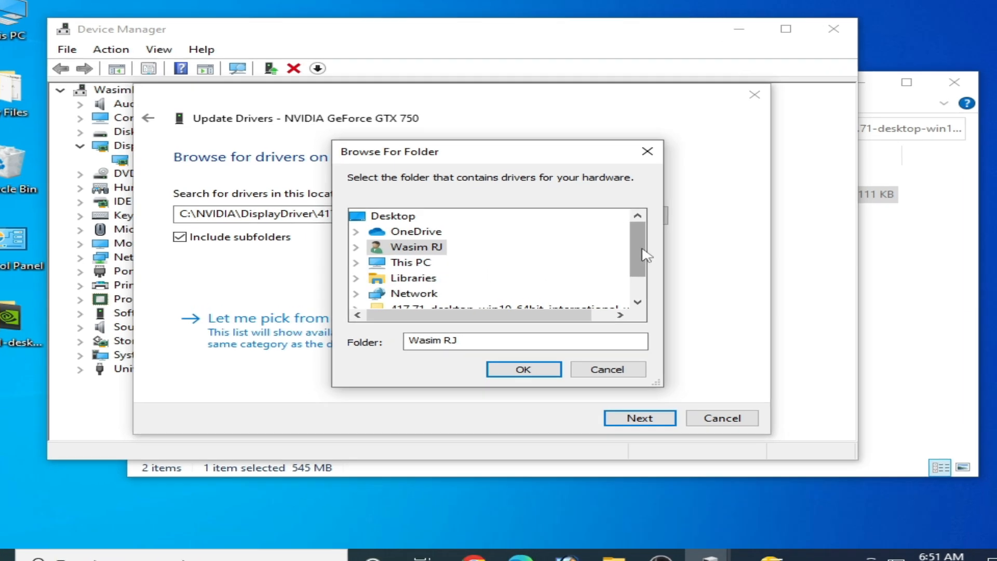
{"action": "scroll", "coordinate": [637, 252], "scroll_direction": "down", "scroll_amount": 2}
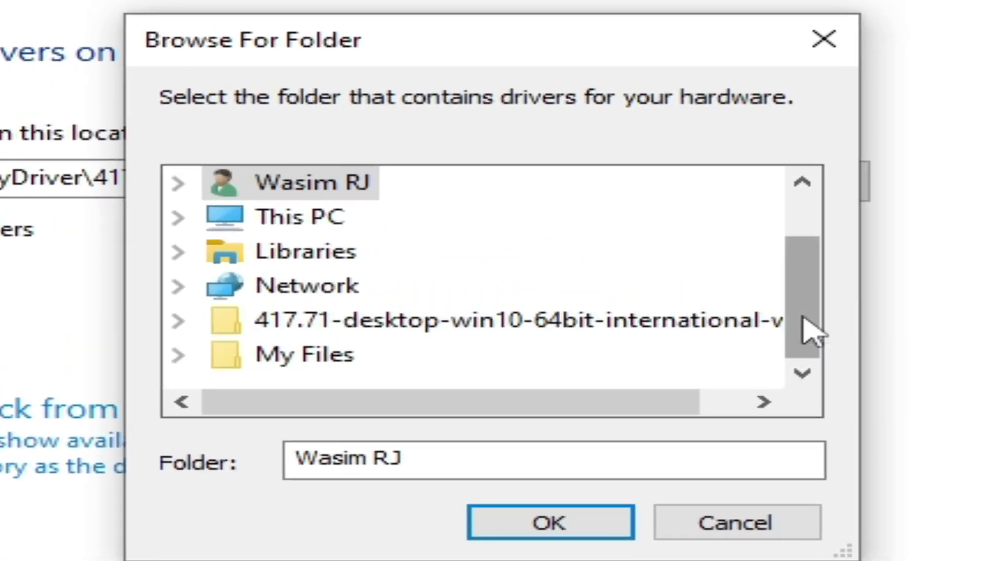
{"action": "left_click_drag", "start_coordinate": [810, 327], "coordinate": [811, 327]}
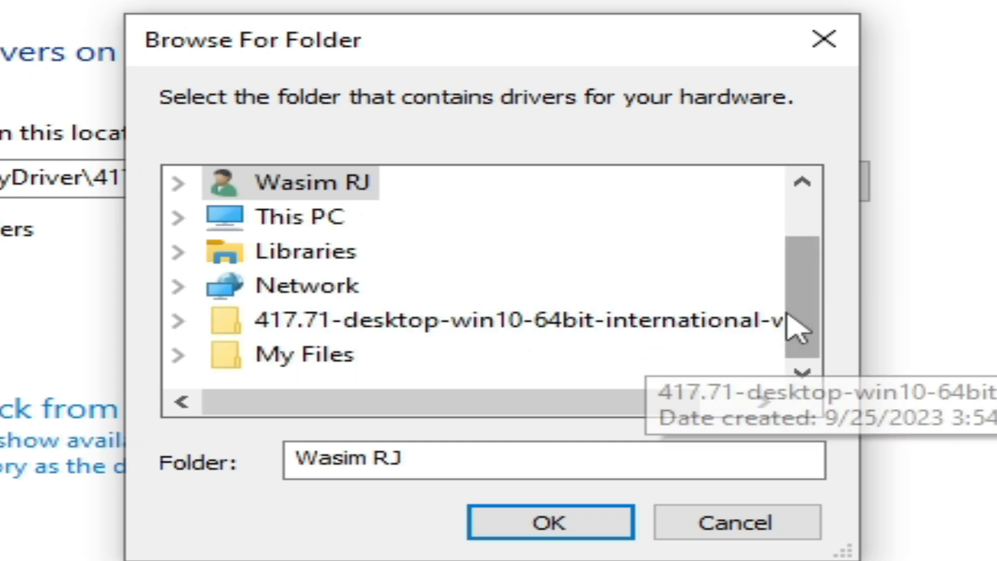
{"action": "mouse_move", "coordinate": [803, 265]}
{"action": "left_mouse_down"}
{"action": "mouse_move", "coordinate": [802, 219]}
{"action": "mouse_move", "coordinate": [803, 320]}
{"action": "left_mouse_up"}
{"action": "left_click", "coordinate": [211, 187]}
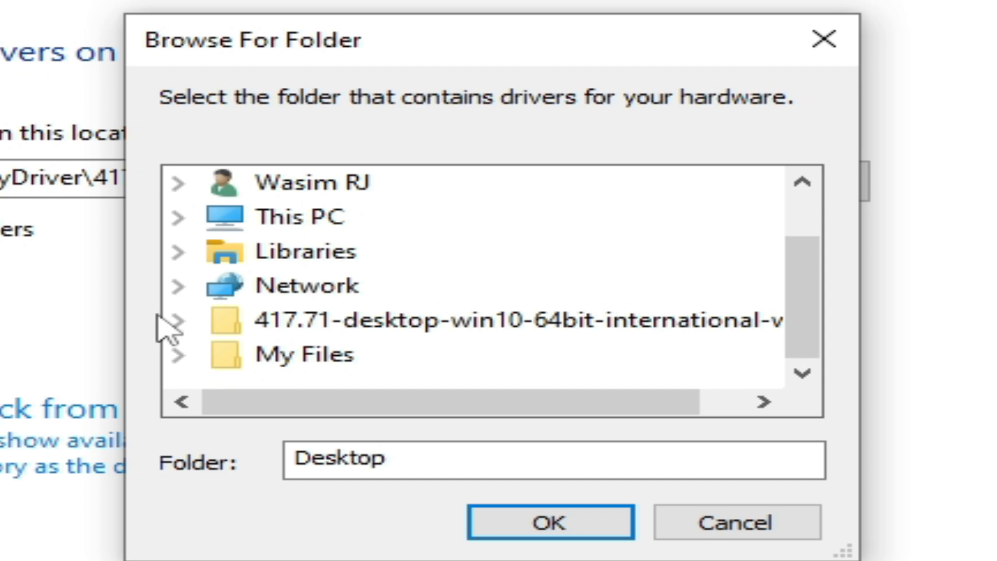
{"action": "left_click", "coordinate": [178, 321]}
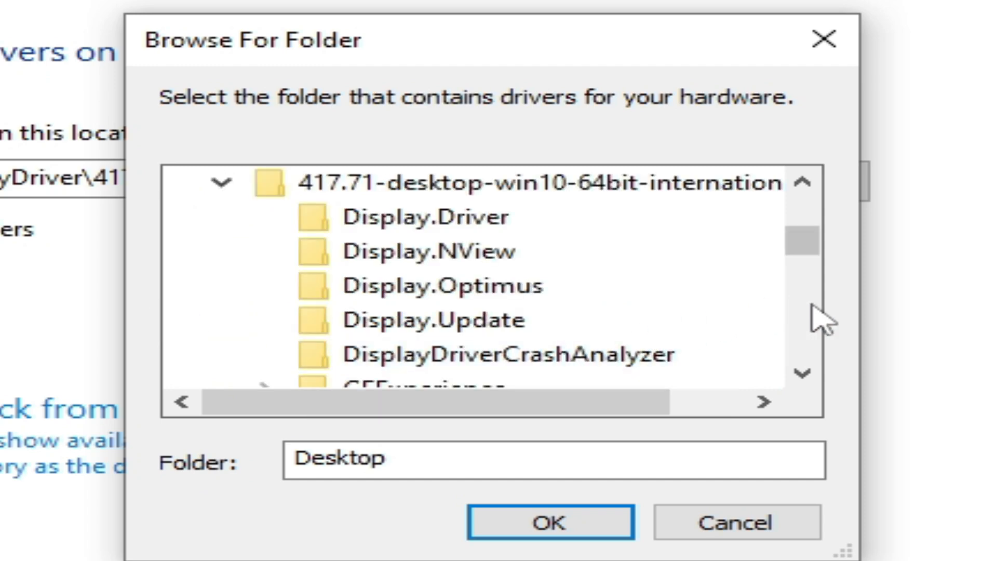
{"action": "left_click", "coordinate": [803, 183]}
{"action": "left_click", "coordinate": [308, 220]}
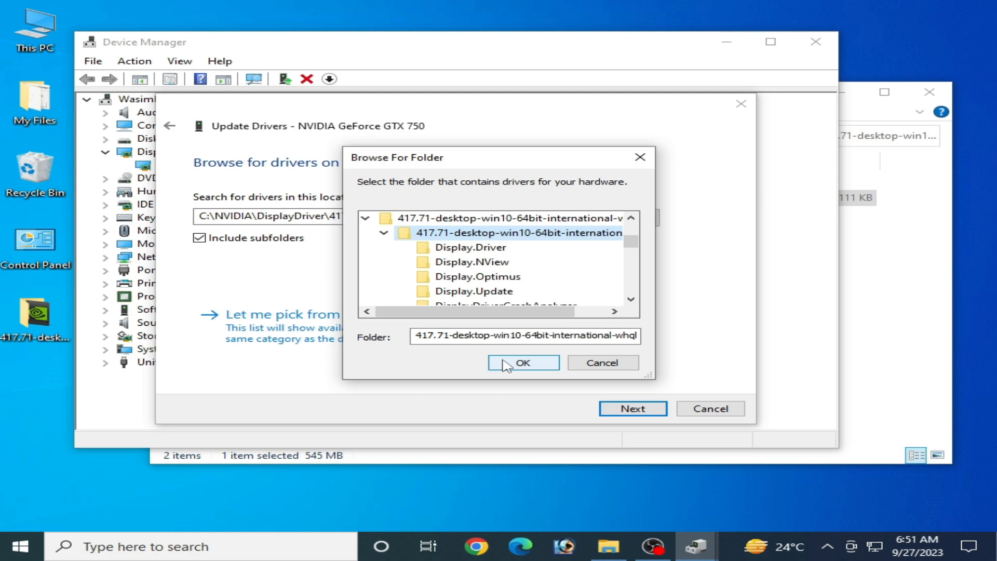
{"action": "left_click", "coordinate": [507, 365]}
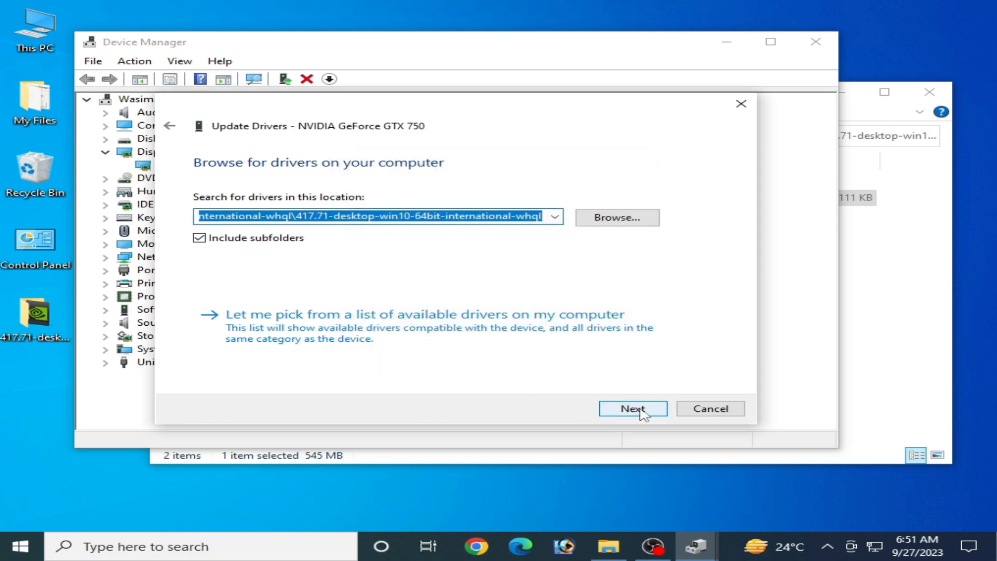